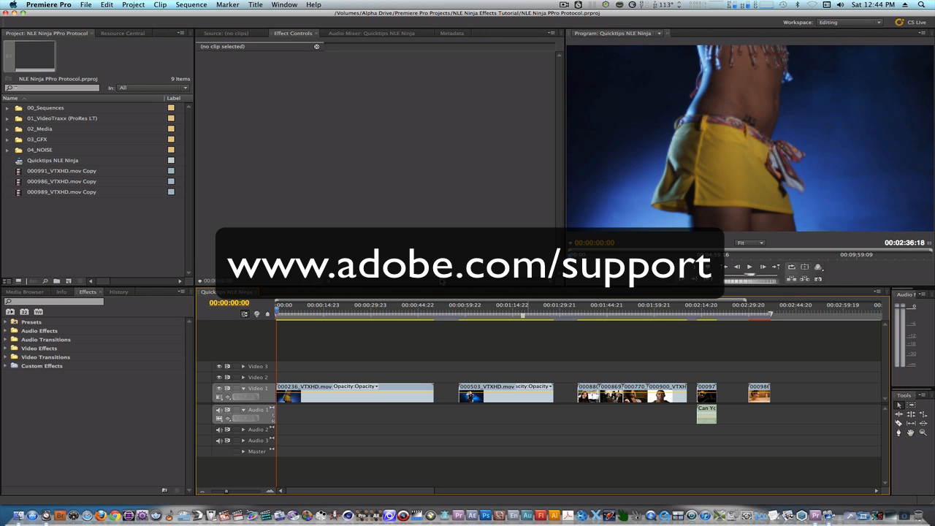
Step: Switch to Finder and open the 5.5 folder under the home folder's Library > Application Support > Adobe > Premiere Pro
click(19, 516)
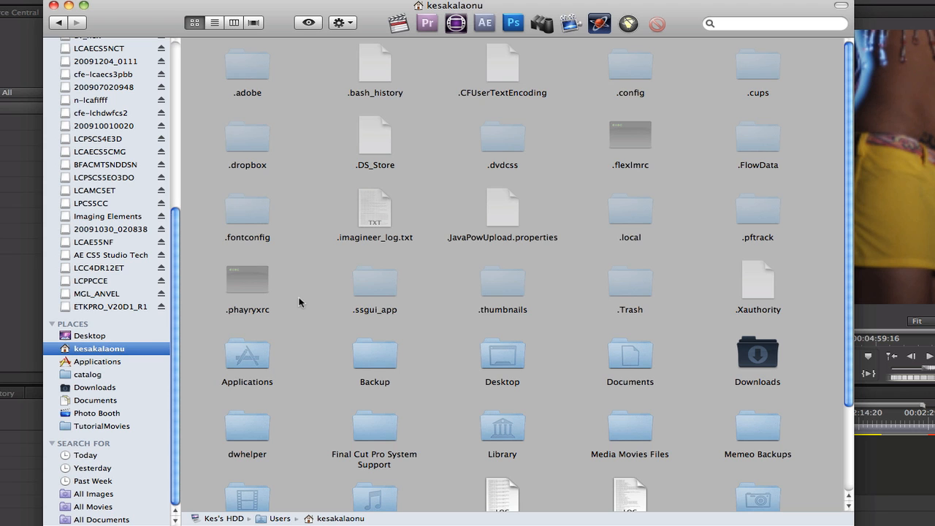
click(510, 434)
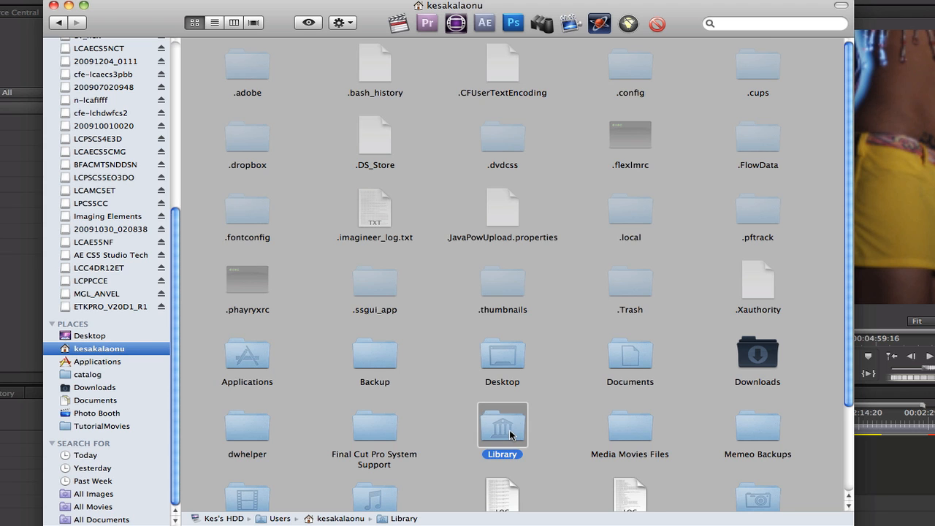
double_click(510, 434)
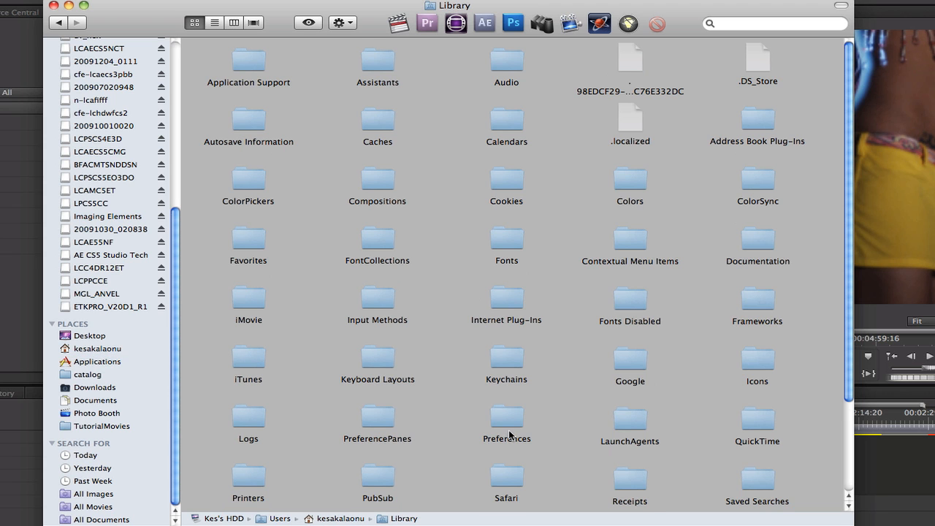
double_click(236, 61)
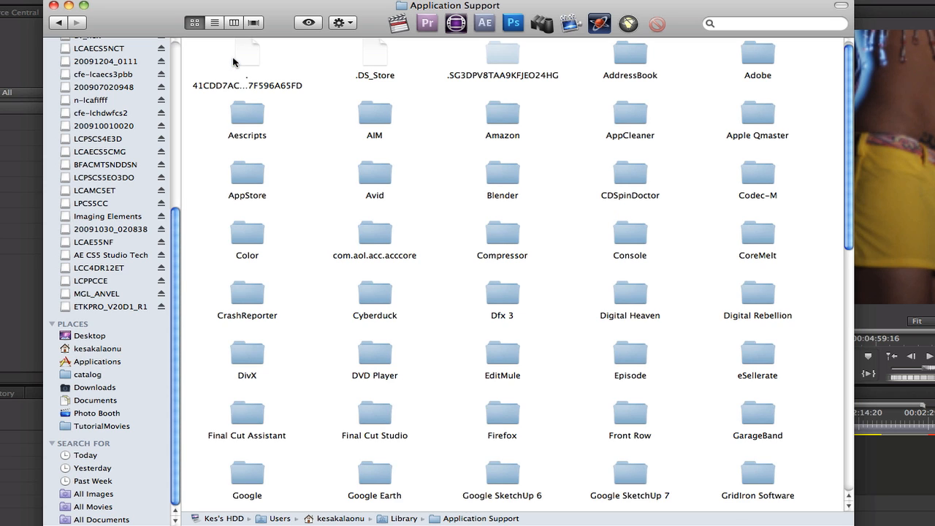
click(759, 77)
double_click(759, 76)
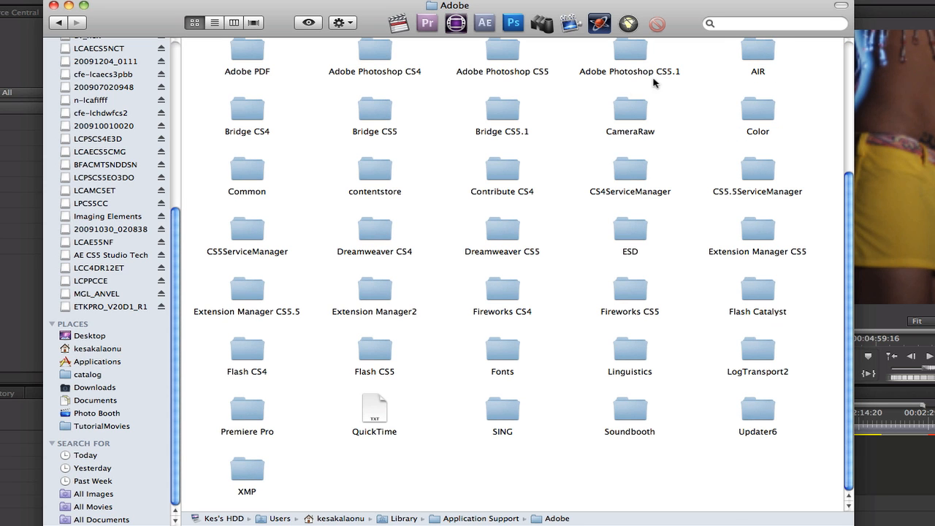
double_click(246, 412)
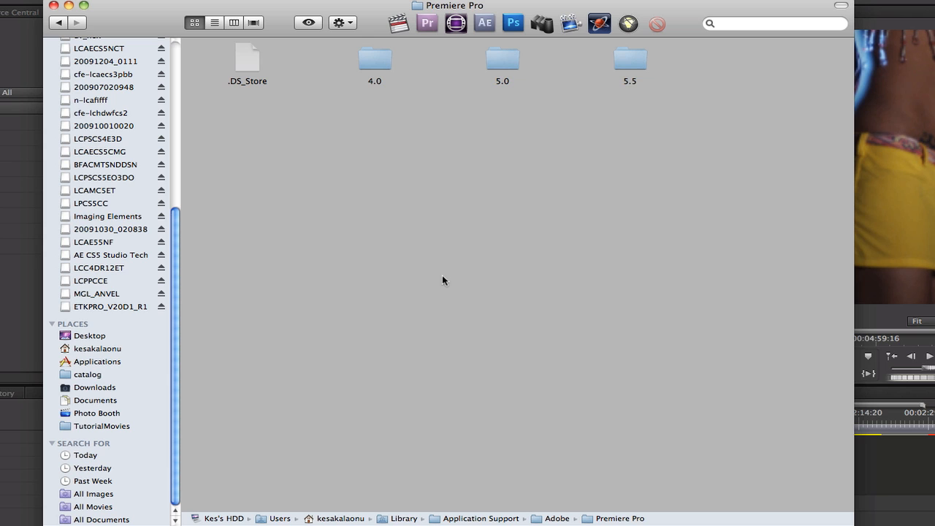
double_click(629, 62)
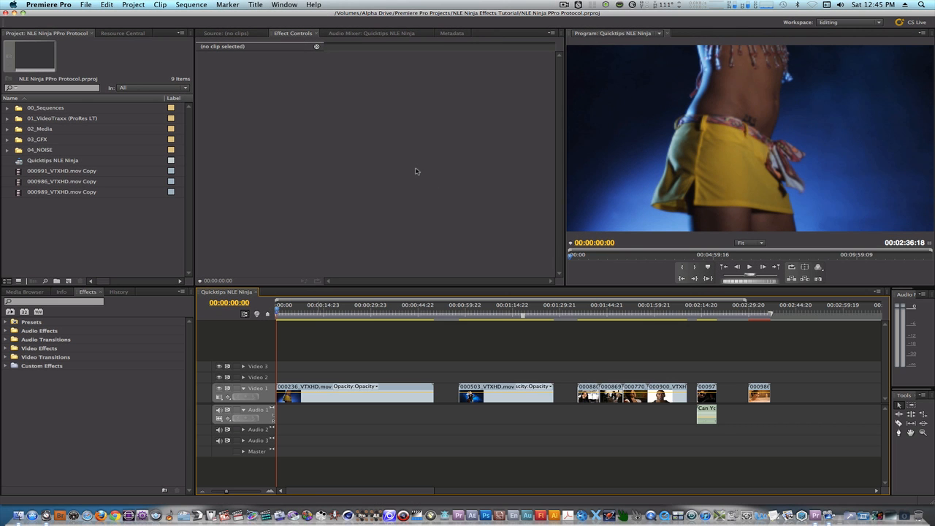
Step: Switch to Premiere Pro and set the keyboard layout preset to NLE Ninja Shortcuts in the keyboard shortcut settings
click(62, 6)
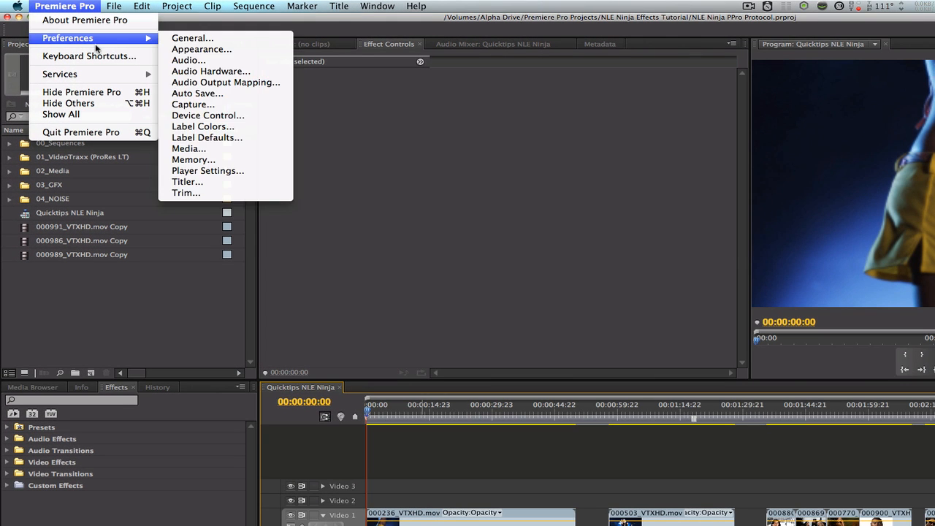
click(97, 57)
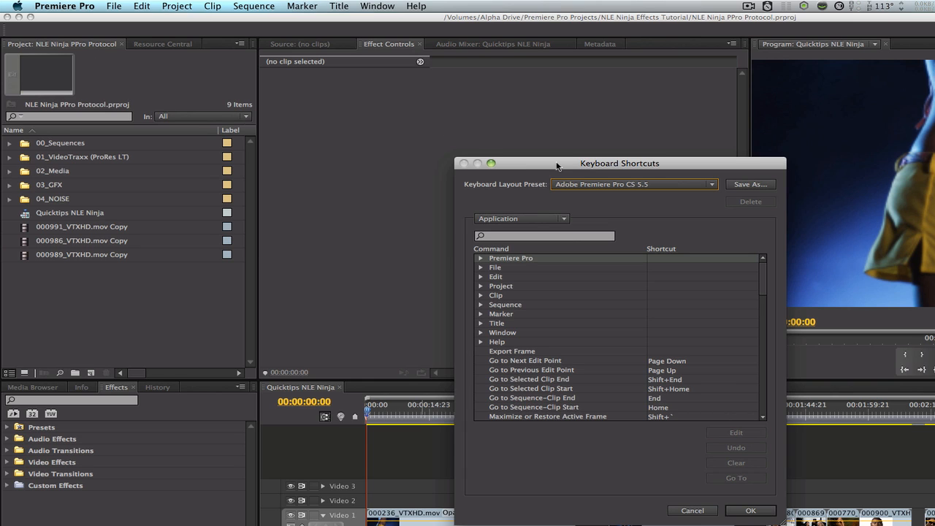
click(669, 184)
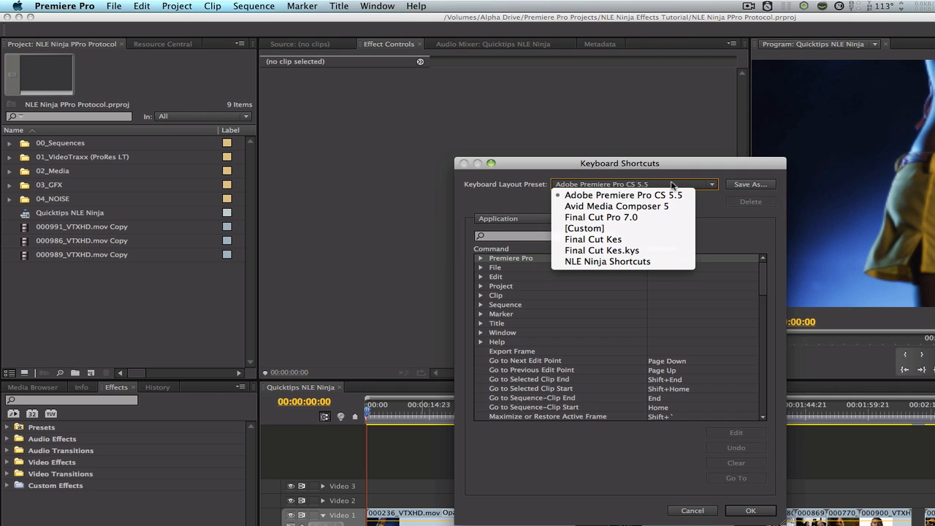
click(647, 261)
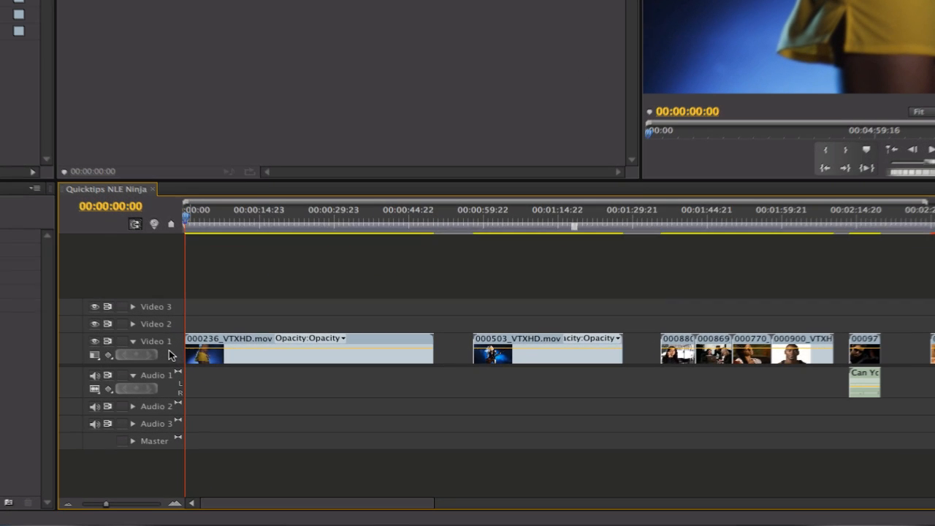
Step: Target Video 1, Video 2 and Video 3 together in the sequence and toggle targeting on the audio tracks
shift+click(170, 343)
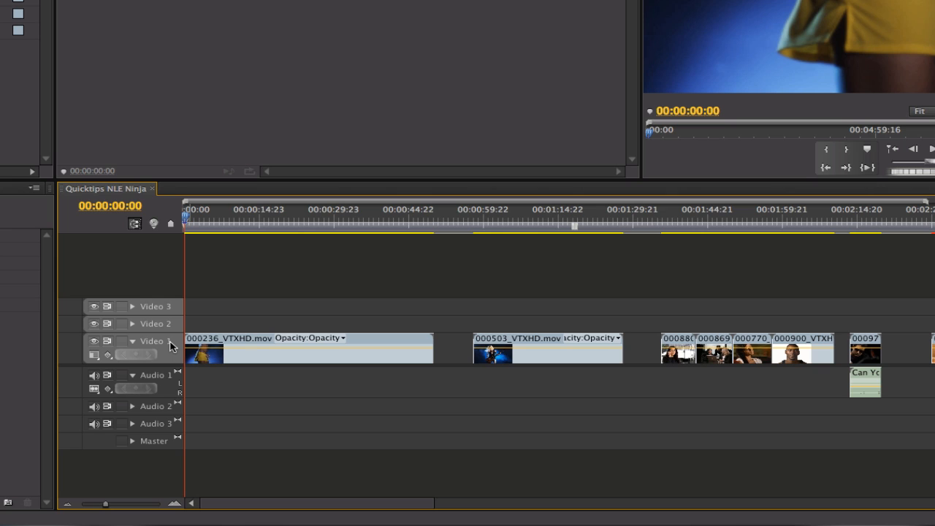
shift+click(162, 378)
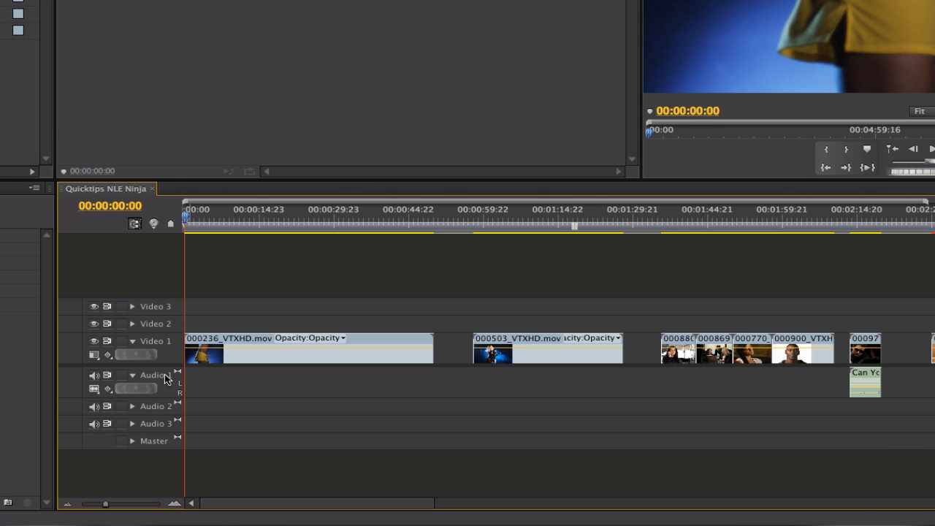
Step: Play the sequence to about 00:00:01:06, try a cut at the playhead on the targeted tracks, and undo it
key(space)
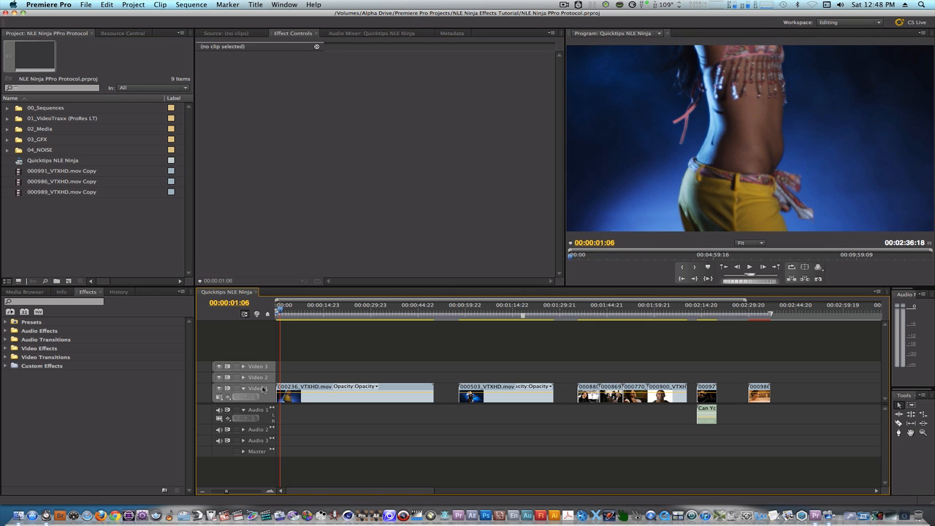
key(super+k)
key(super+z)
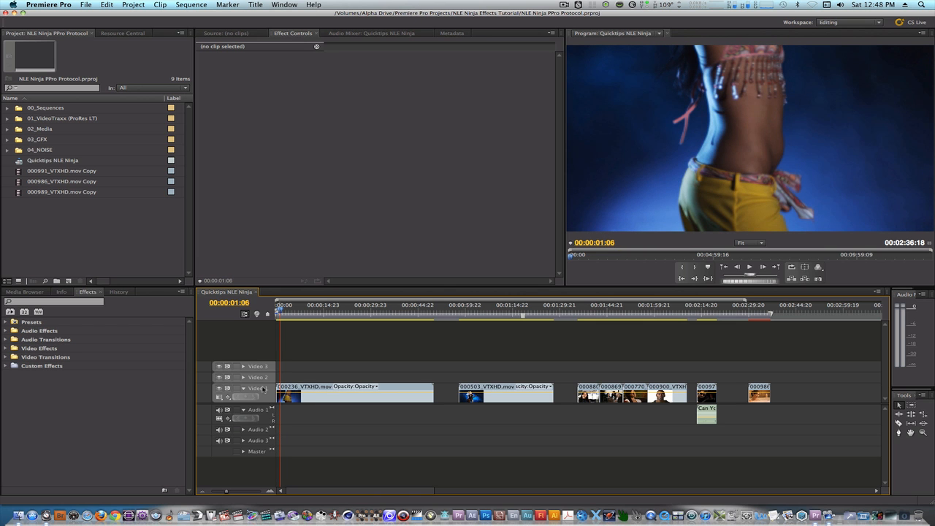
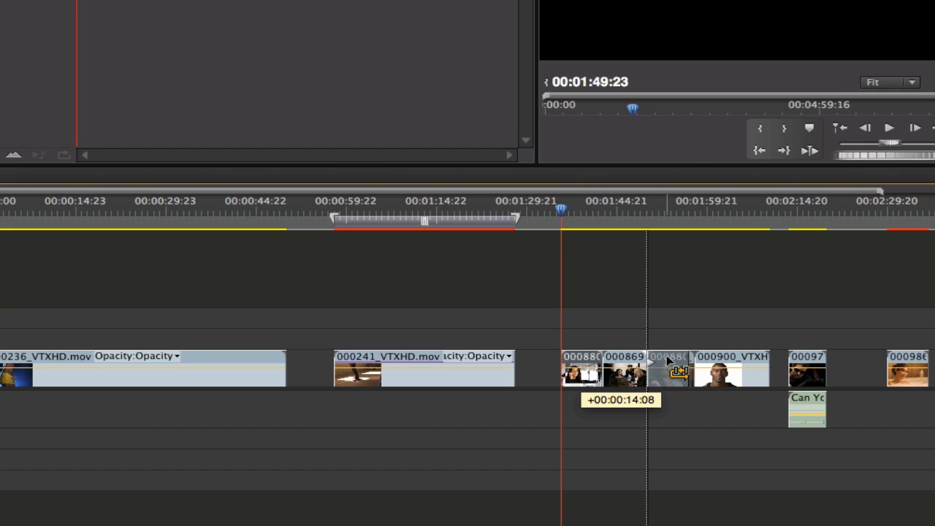
Step: Rearrange the clips on Video 1 by moving the 000880 clip to directly after the 000869 clip
drag(666, 359, 667, 360)
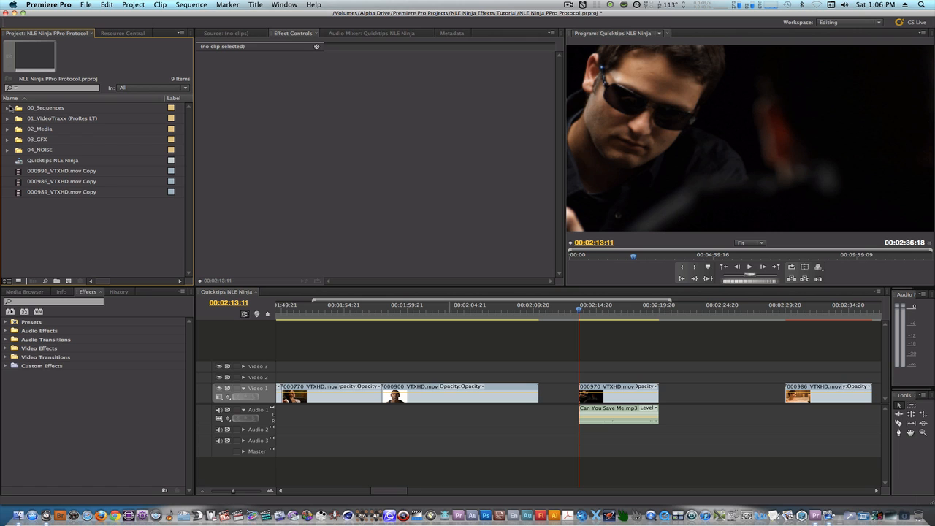
Step: Select the 000970_VTXHD.mov and Can You Save Me.mp3 clips, shift both by 00:00:06:09, and return them to 00:02:13:11
drag(678, 351, 585, 421)
mouse_move(591, 387)
mouse_down()
mouse_move(670, 394)
mouse_move(585, 393)
mouse_up()
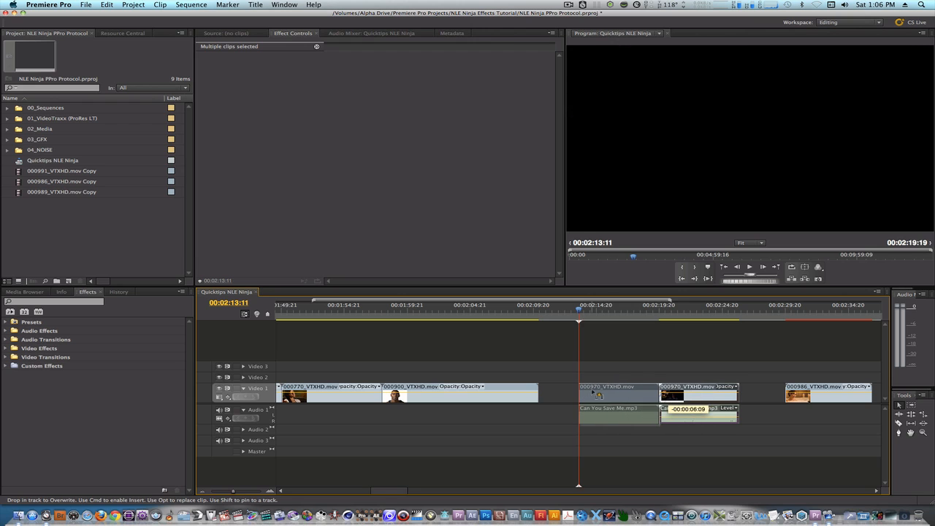
click(602, 358)
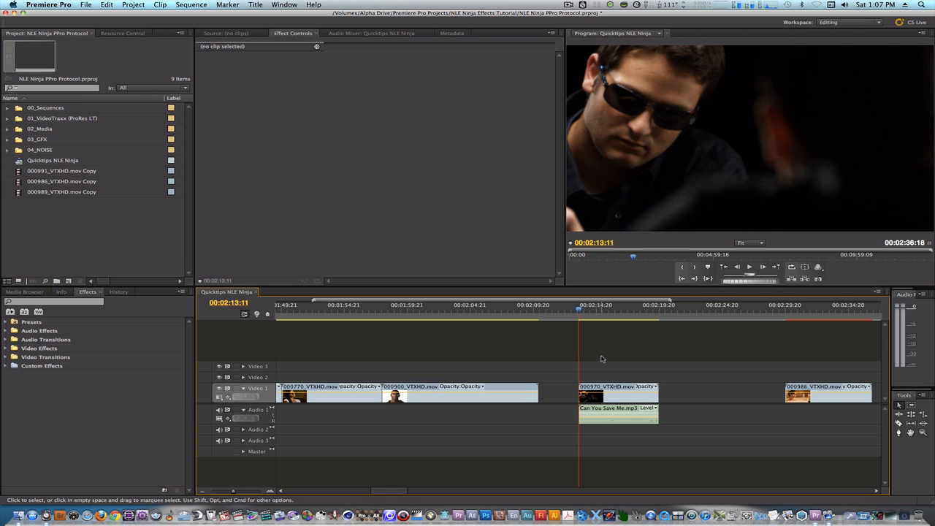
Step: Group the 000970_VTXHD.mov clip with the Can You Save Me.mp3 clip and test selecting and moving them as one
drag(679, 371, 617, 426)
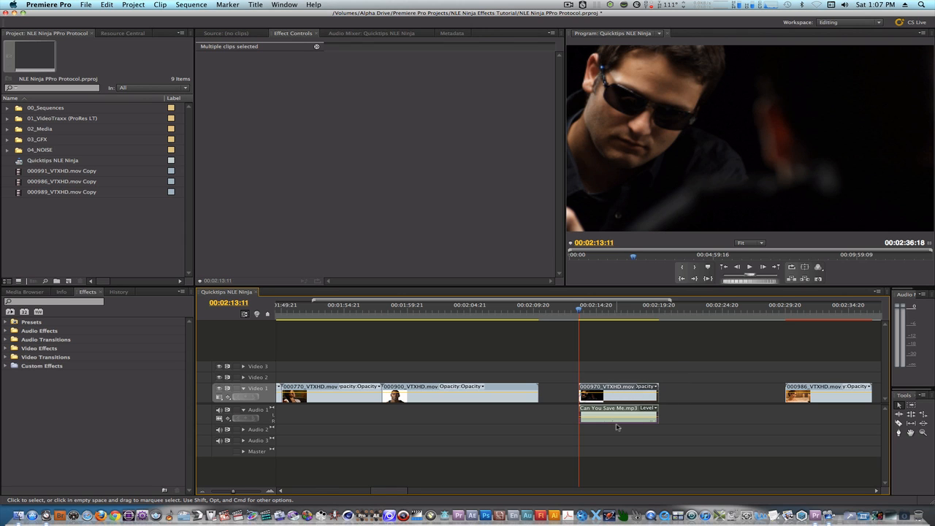
click(619, 359)
drag(583, 389, 612, 390)
click(619, 362)
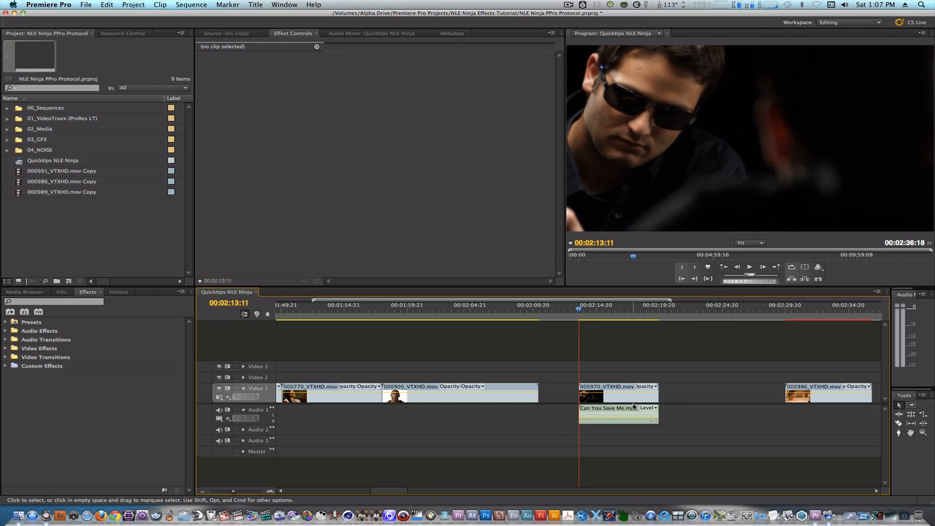
click(619, 410)
mouse_move(611, 389)
mouse_down()
mouse_move(664, 392)
mouse_move(608, 395)
mouse_up()
click(605, 358)
Step: Ungroup the 000970_VTXHD.mov and Can You Save Me.mp3 clips and select each one separately
click(614, 391)
key(shift+super+g)
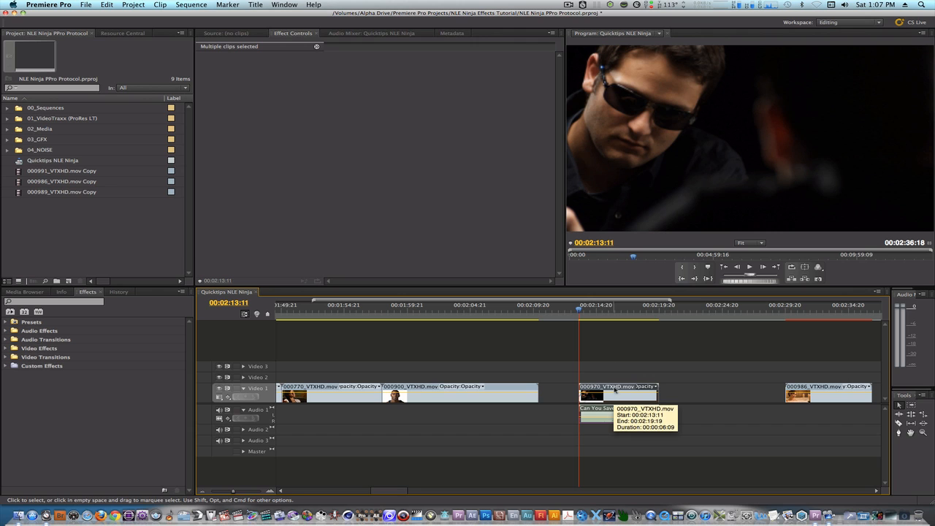
click(617, 345)
click(611, 411)
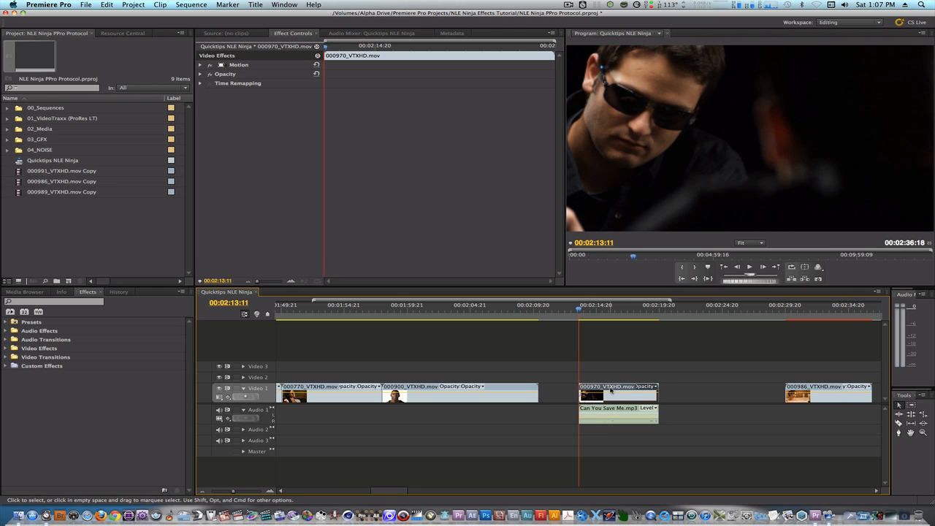
click(608, 387)
click(606, 356)
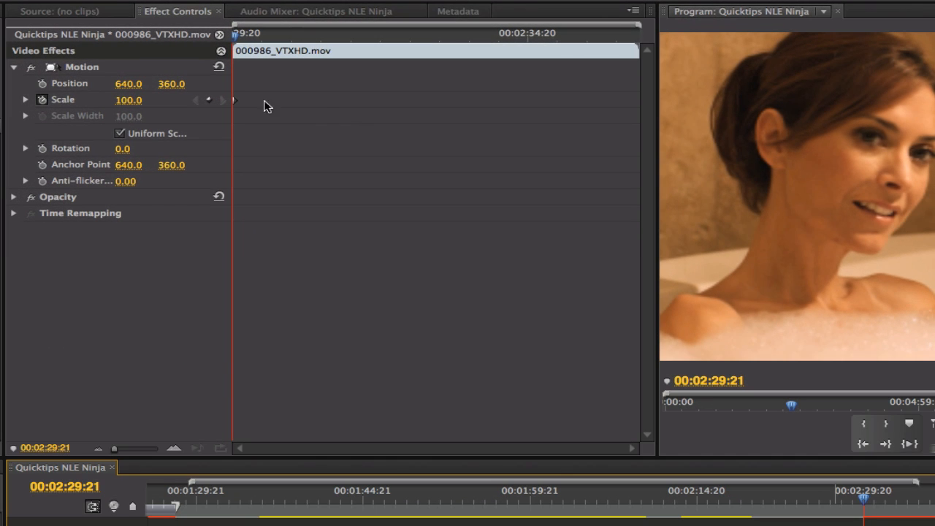
Step: Duplicate the Scale keyframe of the 000986_VTXHD.mov clip to several points after the first, stepping between the keyframes
drag(233, 102, 255, 101)
click(222, 101)
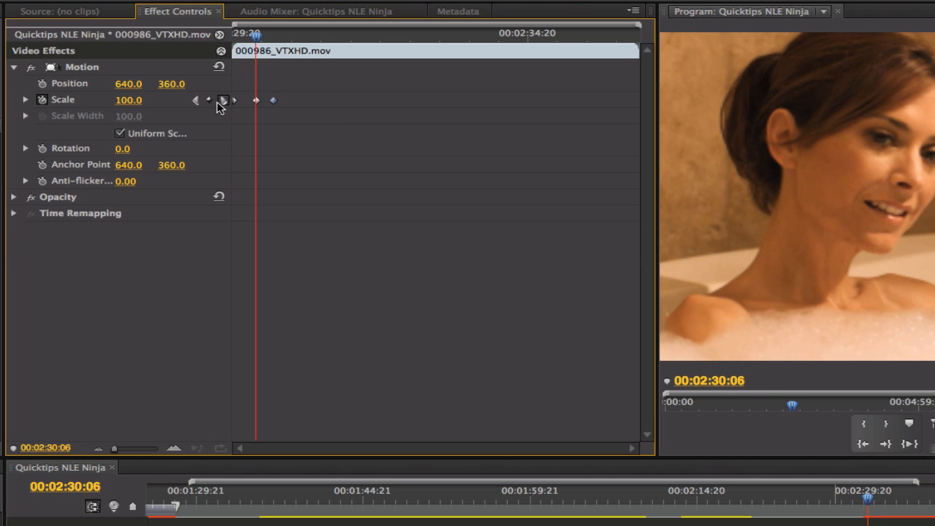
click(221, 100)
click(196, 100)
drag(273, 100, 329, 103)
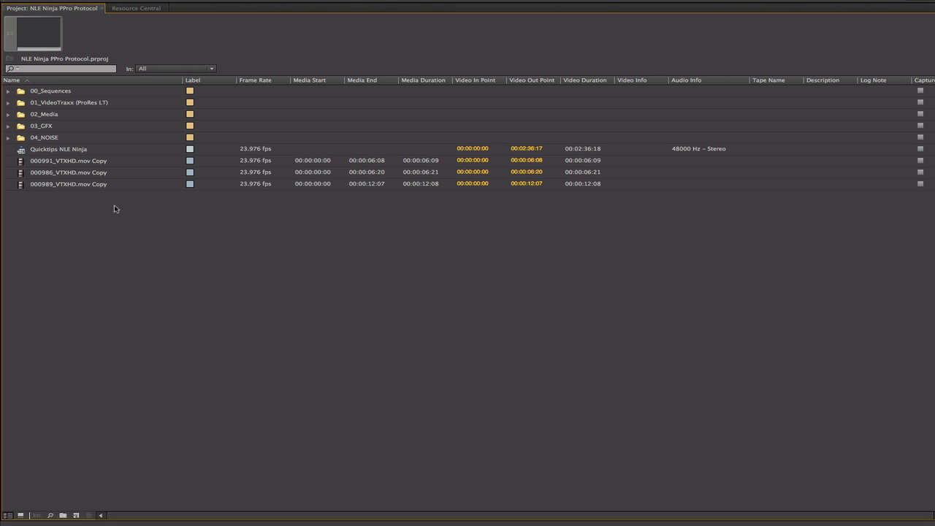
Step: Put the three loose VTXHD.mov Copy clips into a new project bin named Footage
drag(106, 205, 94, 160)
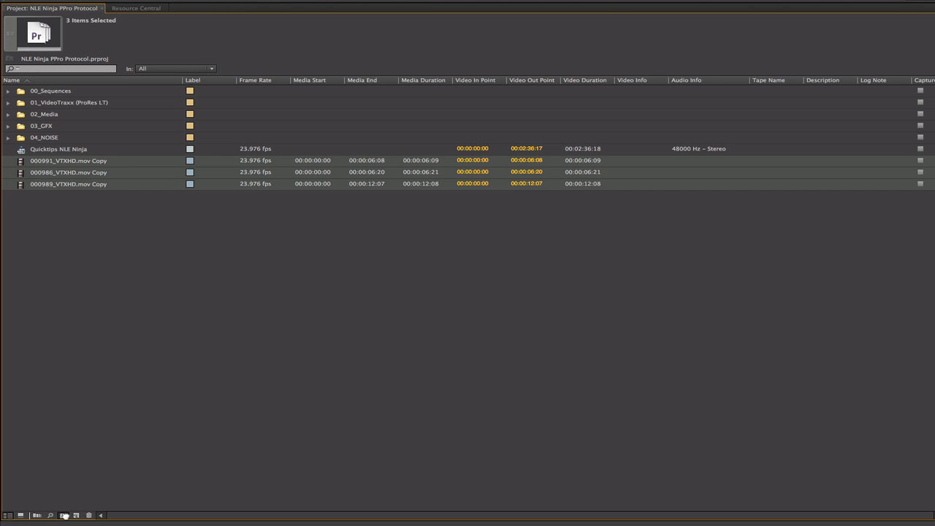
click(63, 515)
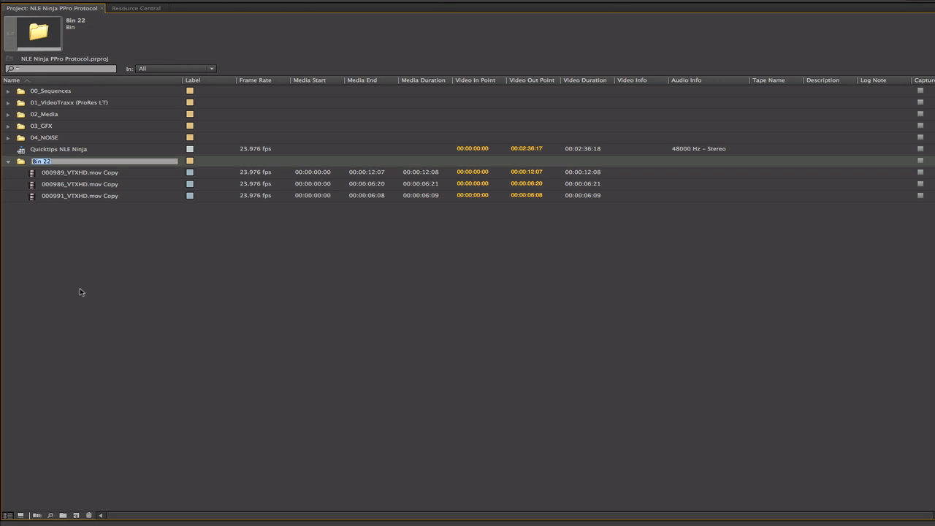
text(Footage)
key(Return)
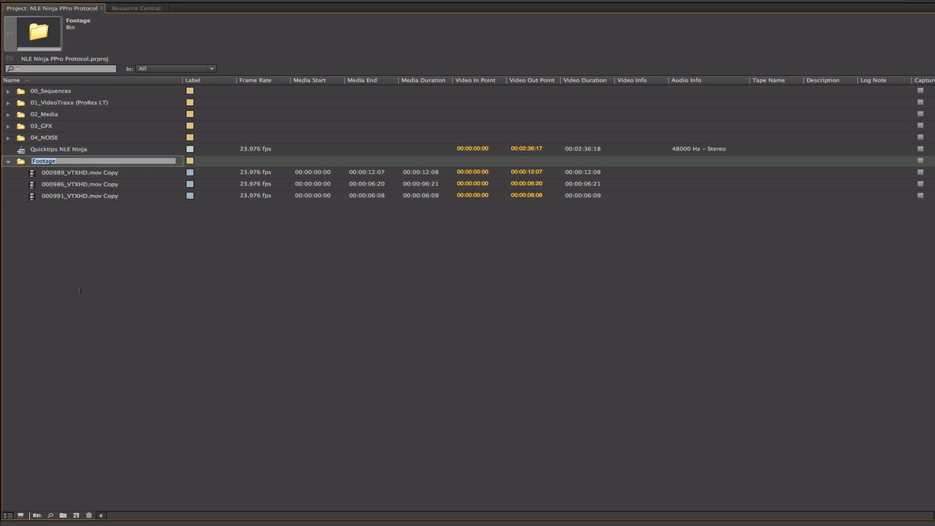
click(126, 280)
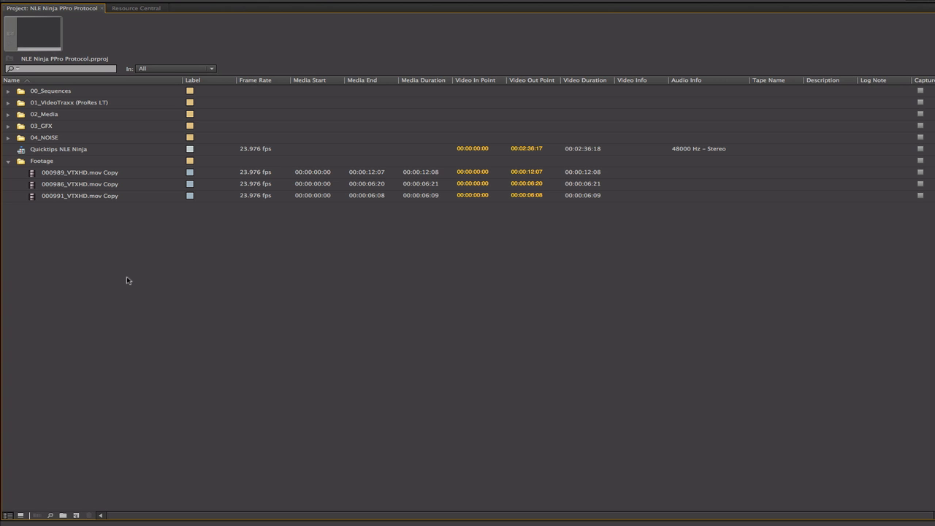
Step: Put the three clips inside the Footage bin into a new nested bin named Subclips
click(32, 173)
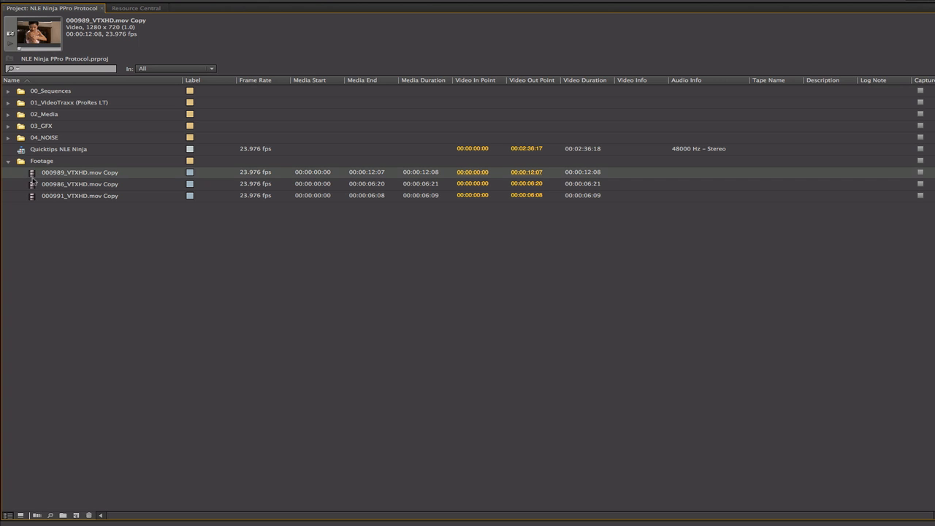
shift+click(35, 195)
drag(75, 476, 64, 516)
text(Subclips)
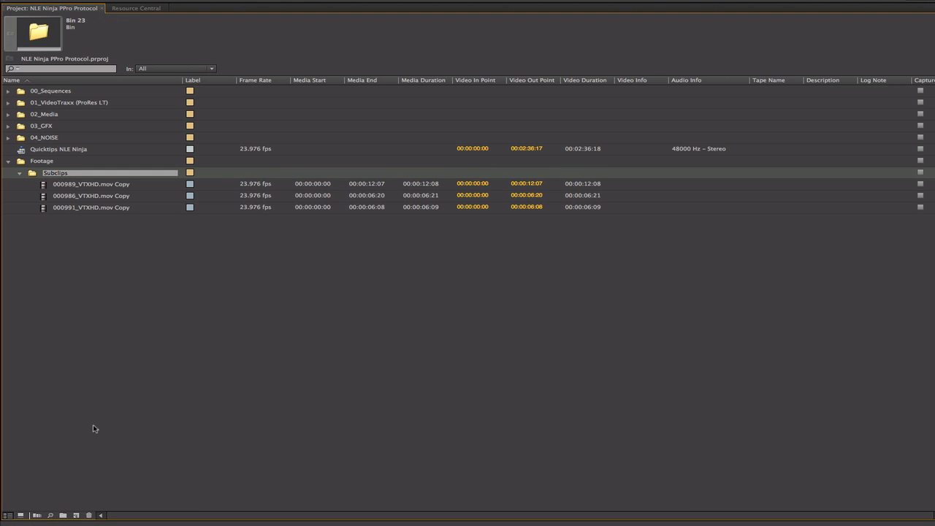
click(95, 387)
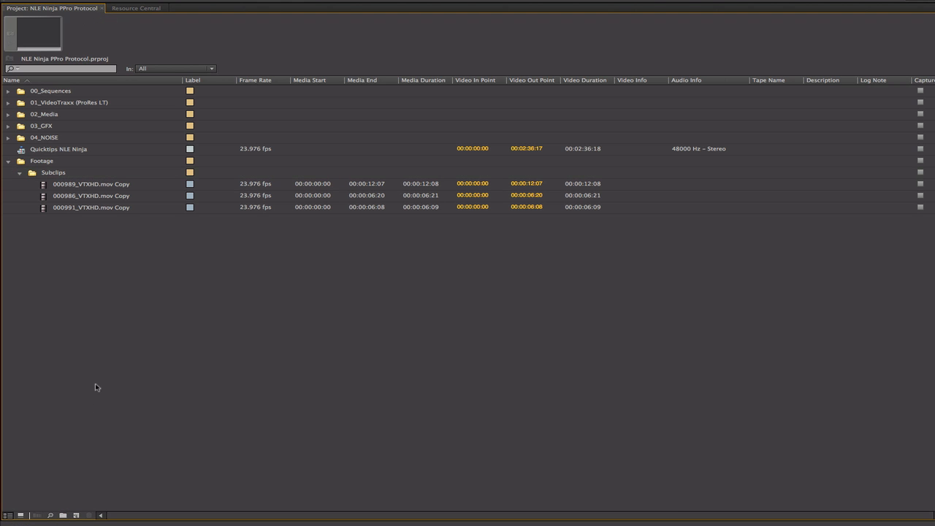
Step: Put the three clips inside Subclips into a new nested bin named More Clips and restore the full workspace layout
click(41, 184)
shift+click(43, 208)
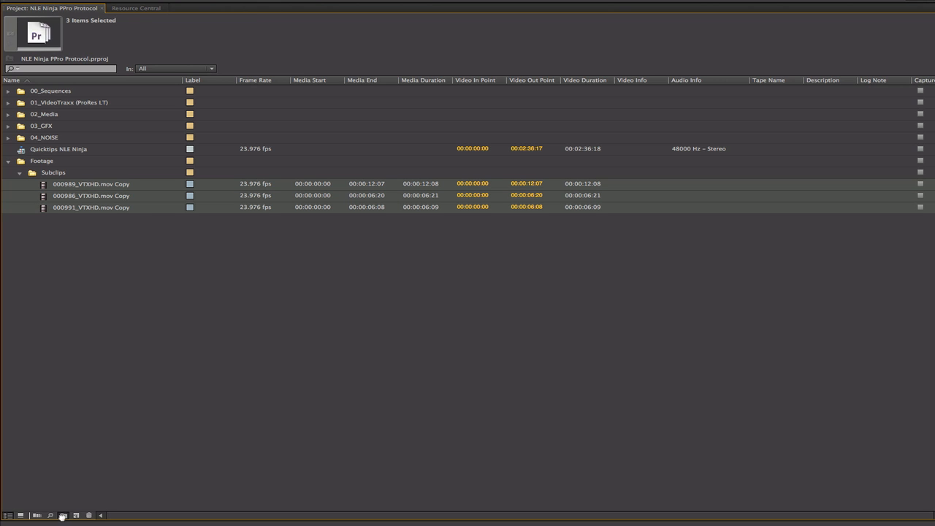
click(63, 515)
text(More Clips)
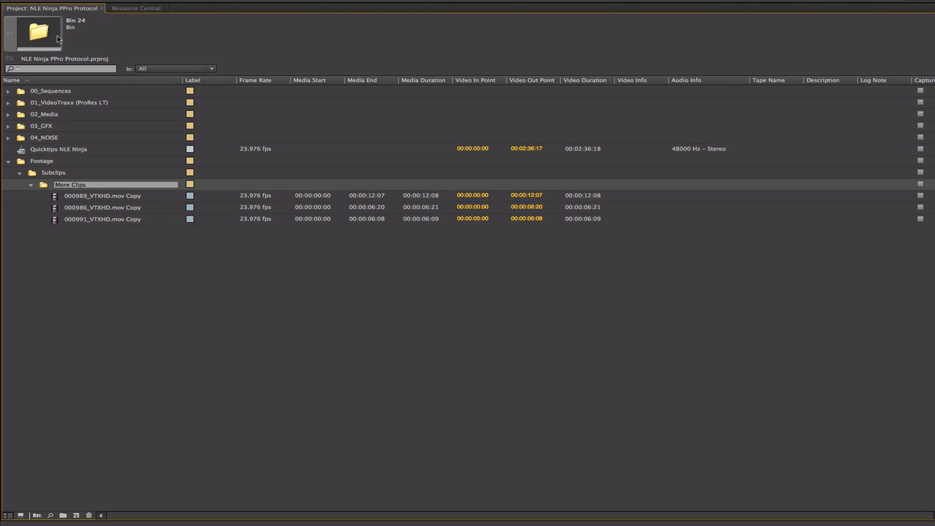
click(81, 262)
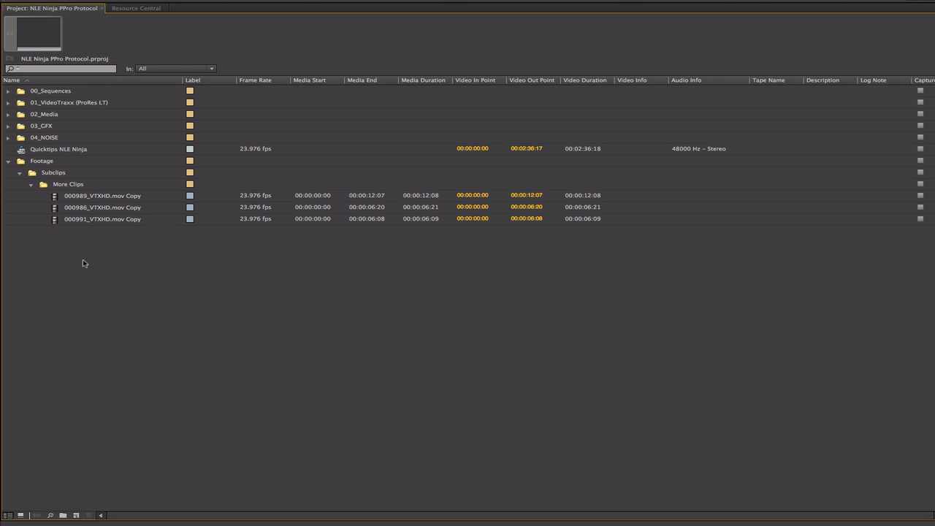
key(grave)
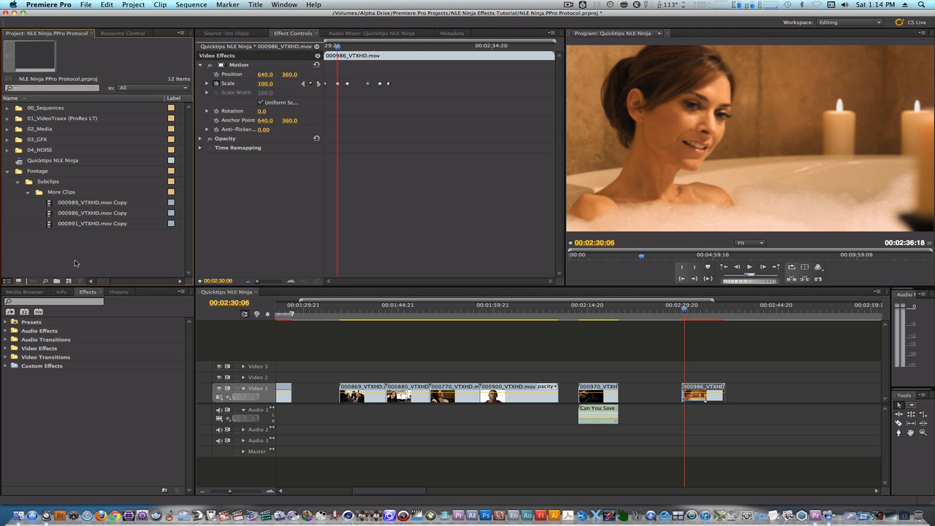